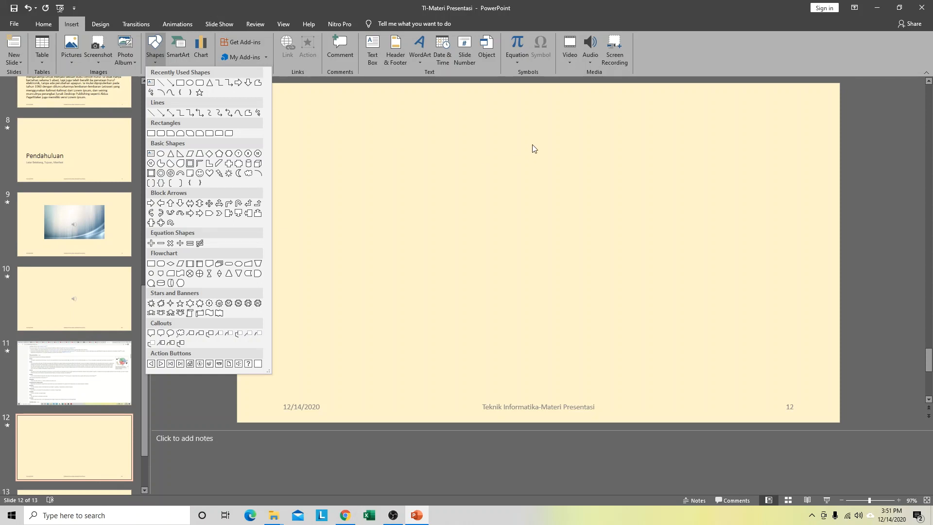
click(222, 402)
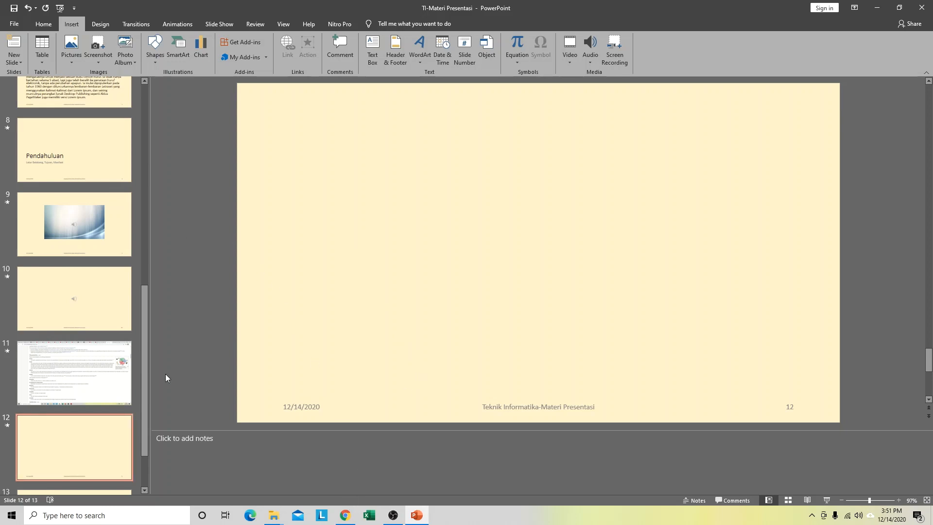
scroll(118, 354, down, 1)
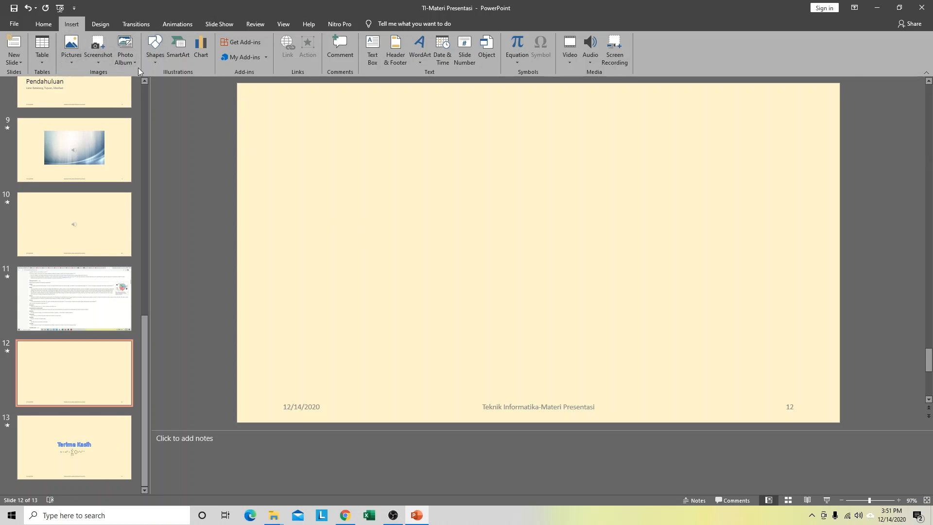
click(150, 56)
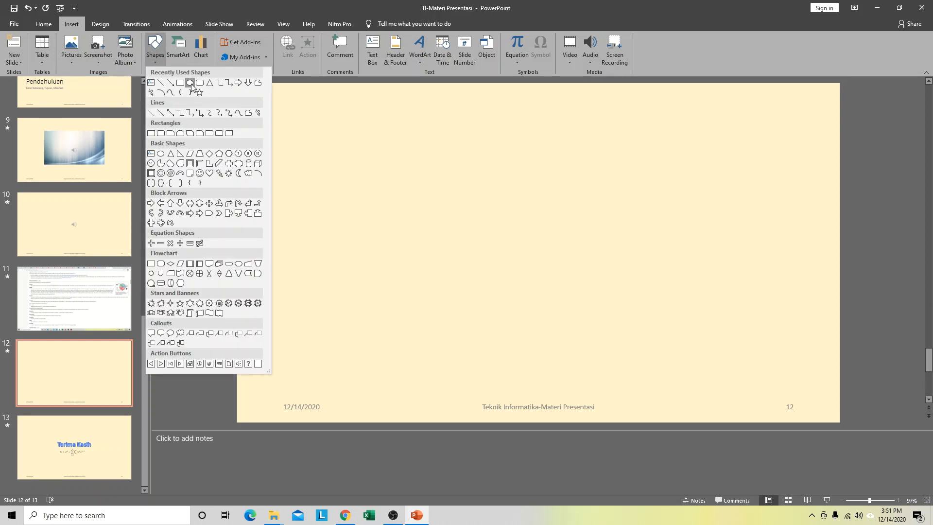
click(190, 83)
mouse_move(437, 126)
mouse_down()
mouse_move(469, 125)
mouse_move(498, 142)
mouse_move(505, 160)
mouse_move(506, 148)
mouse_move(514, 154)
mouse_move(473, 137)
mouse_move(420, 134)
mouse_up()
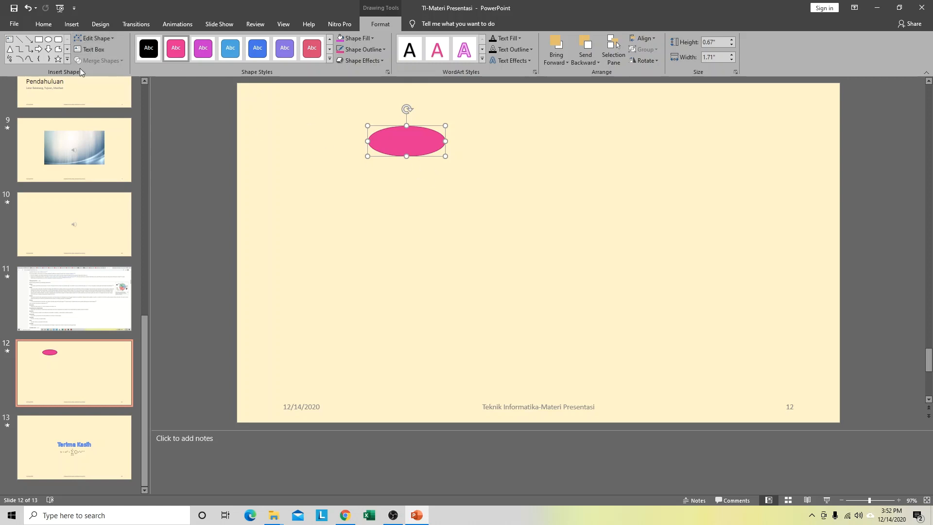
click(67, 59)
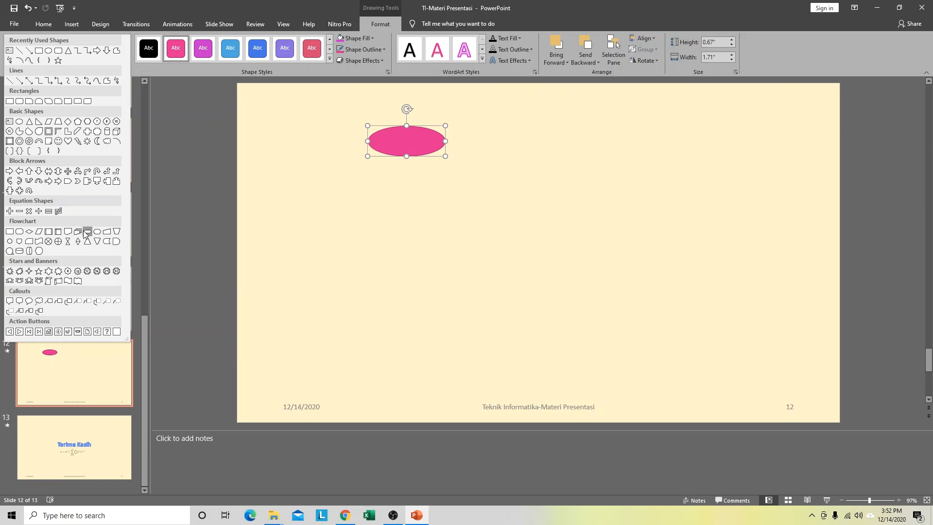
click(388, 160)
key(Delete)
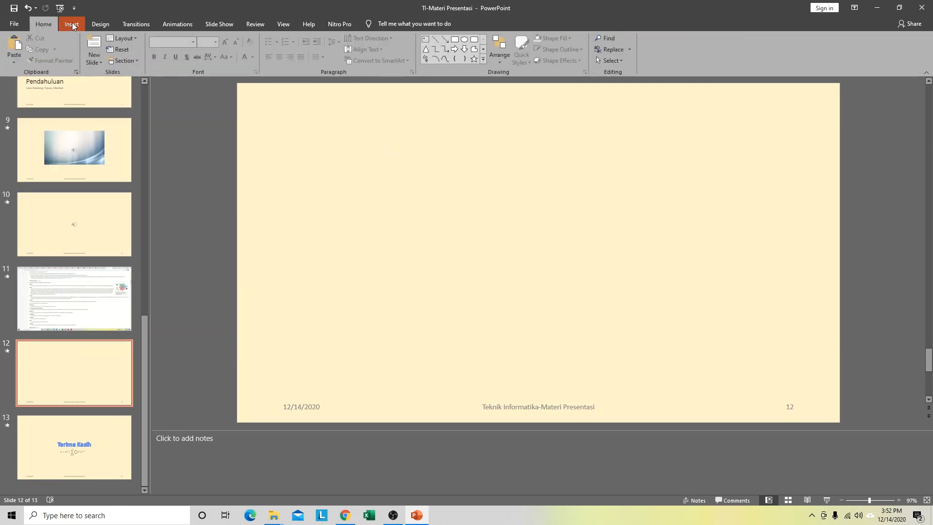
Draw a flowchart terminator about 2.07" wide and 0.63" high in the upper-left area of slide 12, labelled START.
click(72, 23)
click(149, 57)
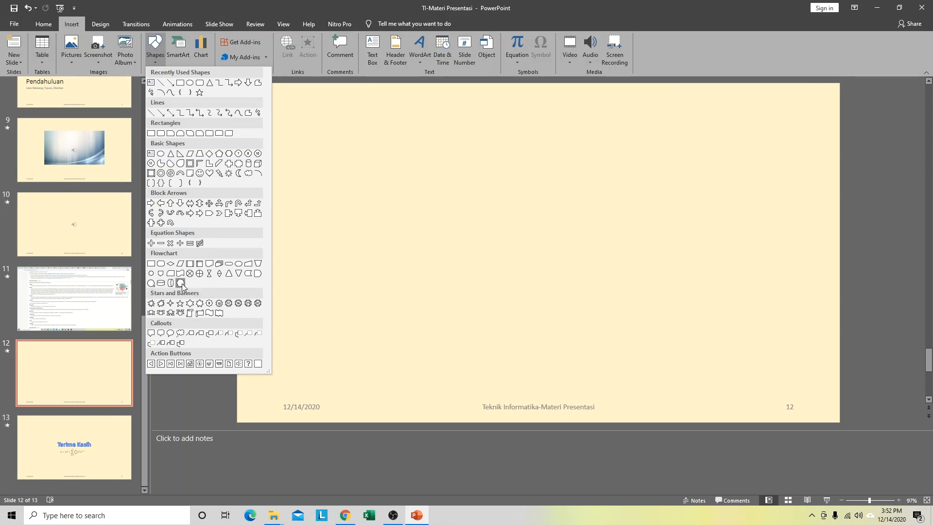
click(229, 273)
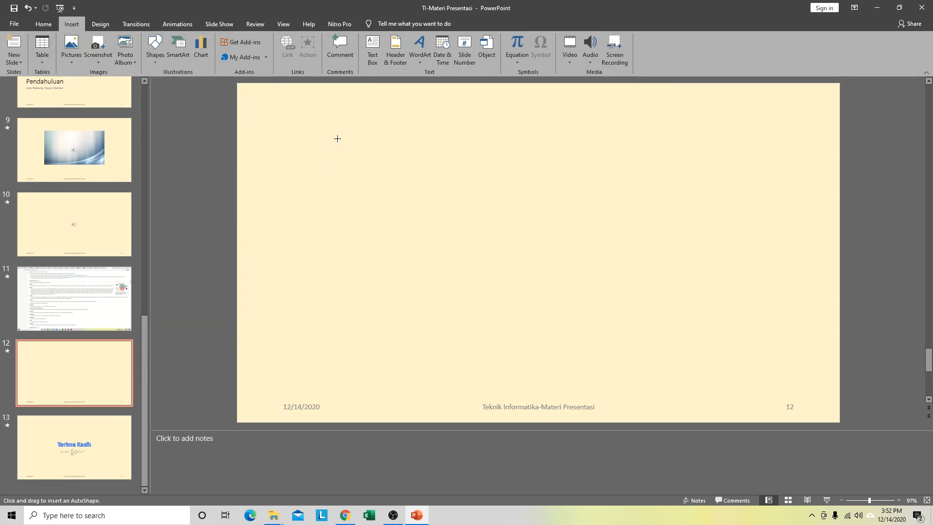
drag(336, 122, 371, 145)
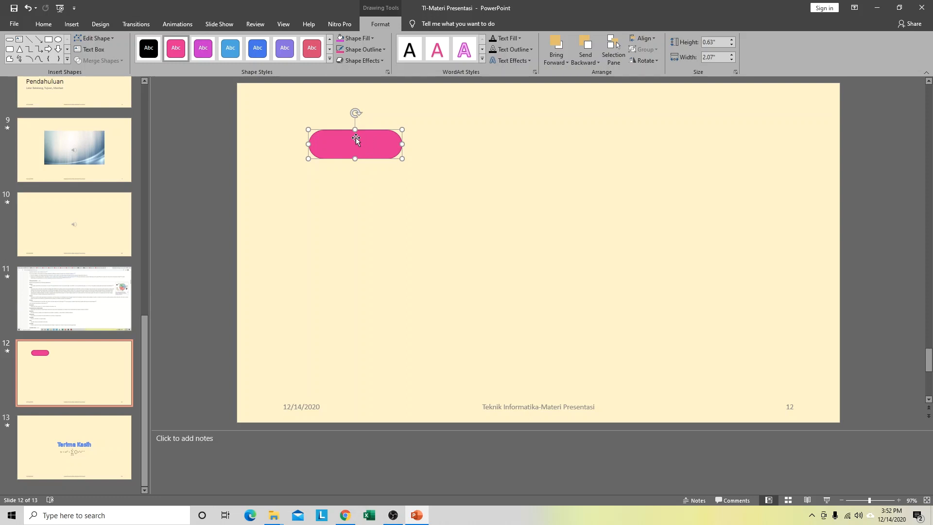
text(START)
click(409, 249)
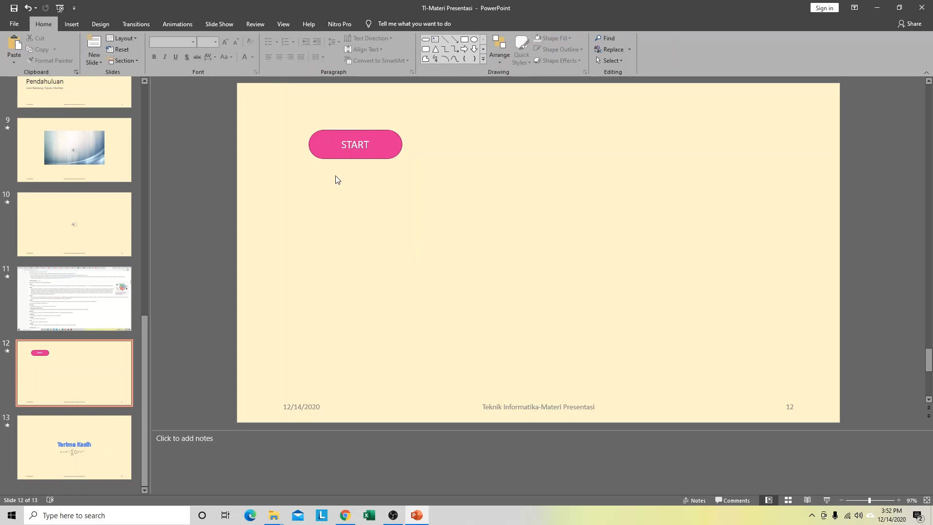
Draw a downward block arrow about 0.77" high and 0.3" wide directly below the START shape.
click(77, 25)
click(156, 61)
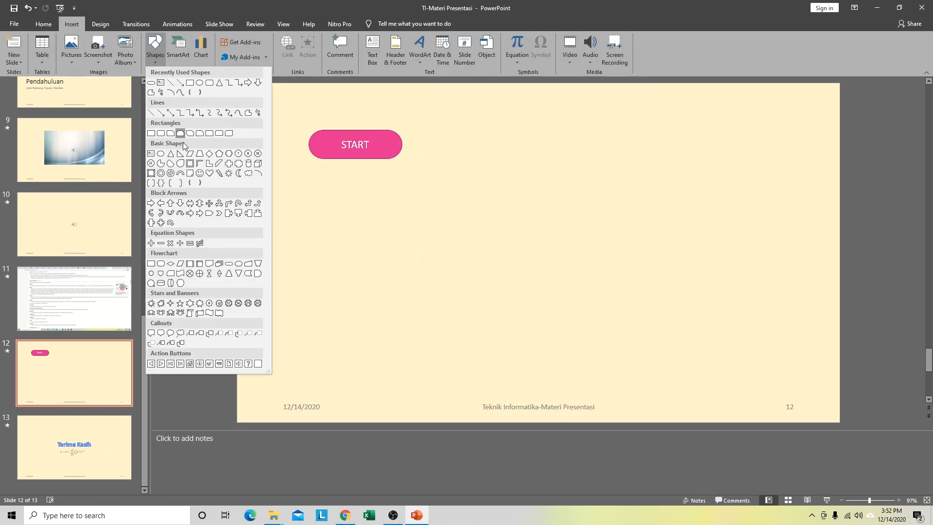
click(259, 82)
mouse_move(347, 166)
mouse_down()
mouse_move(359, 171)
mouse_move(360, 202)
mouse_move(354, 174)
mouse_up()
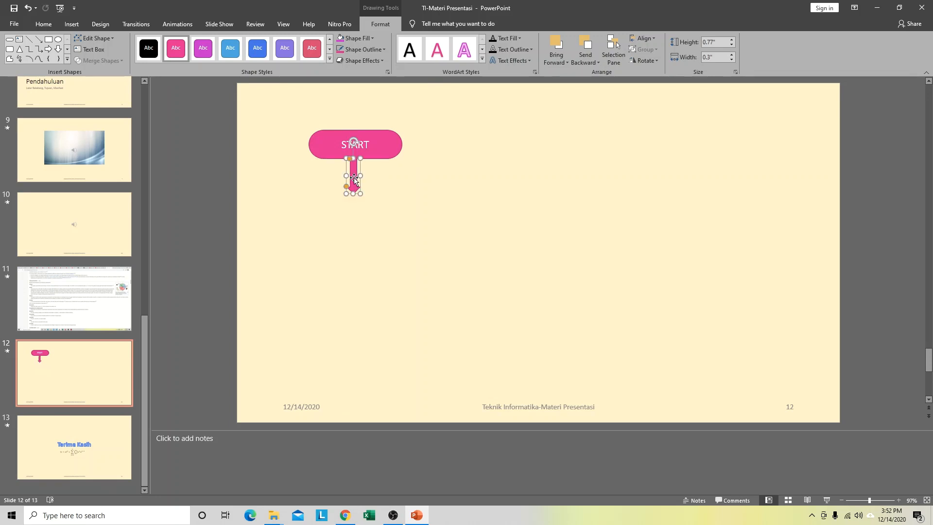
click(387, 207)
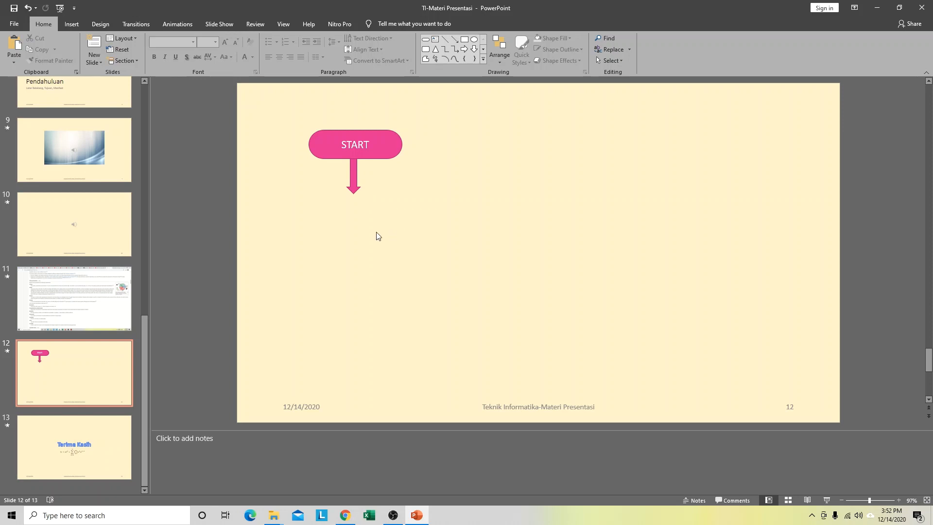
Draw a rectangle about 2.07" by 0.77" at the arrow's tip and label it MEMBAYAR BIAYA PENDAFTARAN.
click(72, 25)
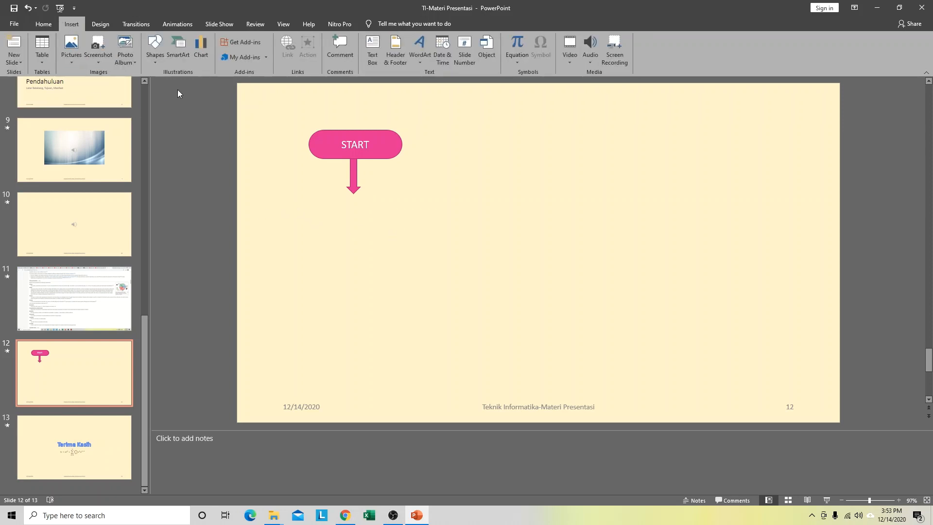
click(158, 60)
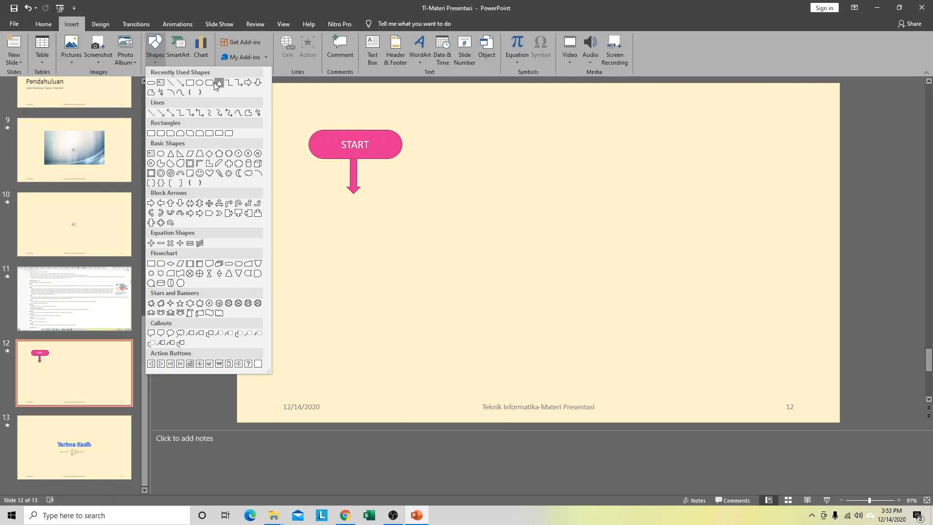
click(198, 83)
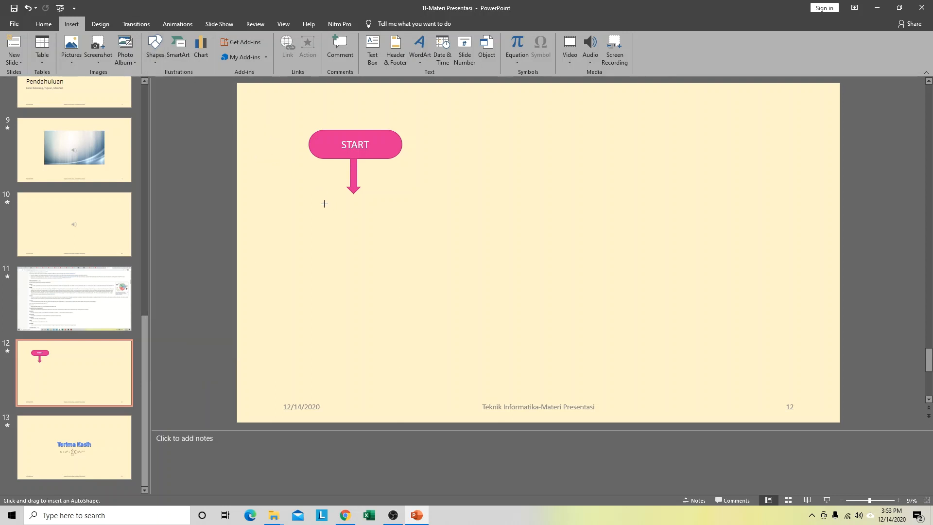
drag(309, 198, 372, 207)
text(M)
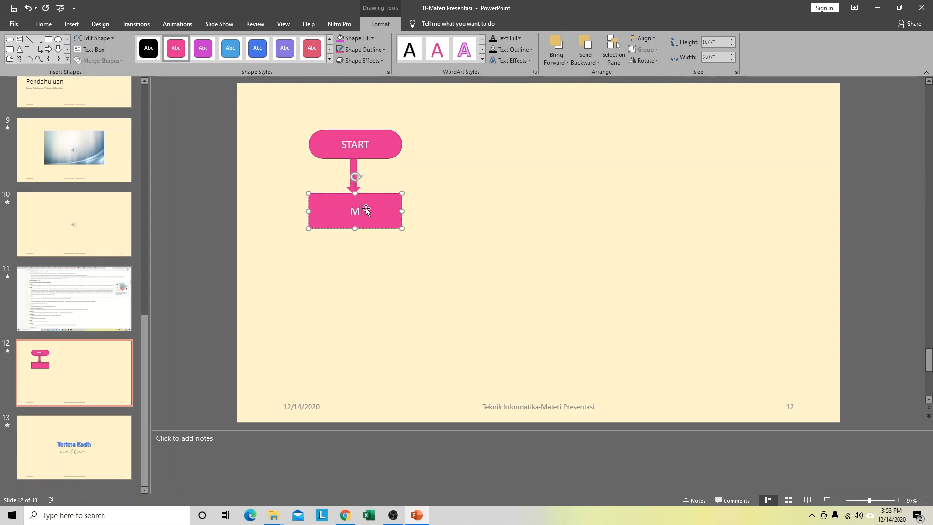
text(EMBAYAR BIAYA PENDAFTARAN)
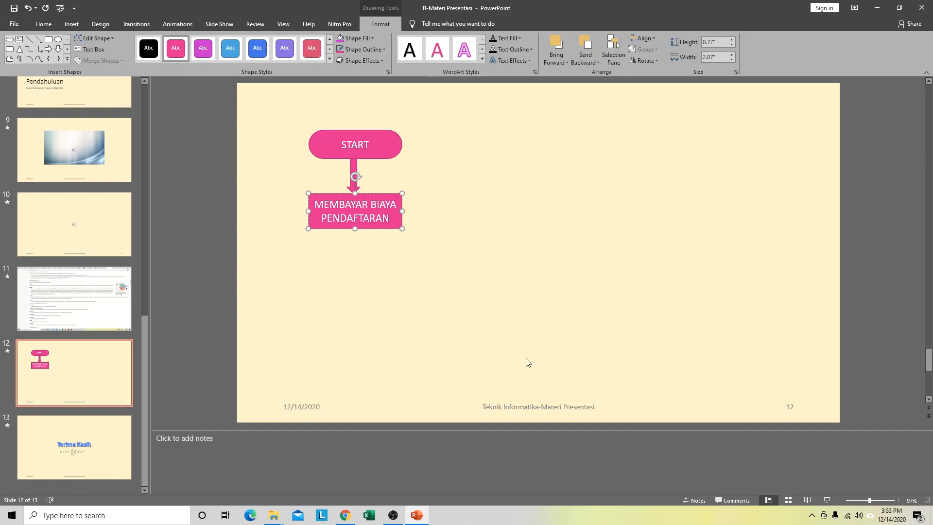
click(462, 320)
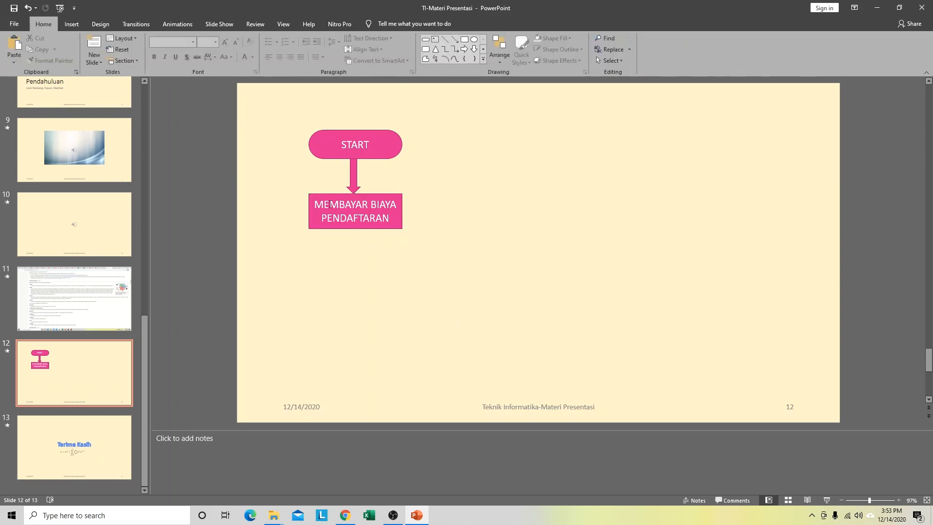
Duplicate the MEMBAYAR BIAYA PENDAFTARAN rectangle and place the copy below it, aligned with the shapes above.
click(325, 195)
key(ctrl+c)
click(544, 294)
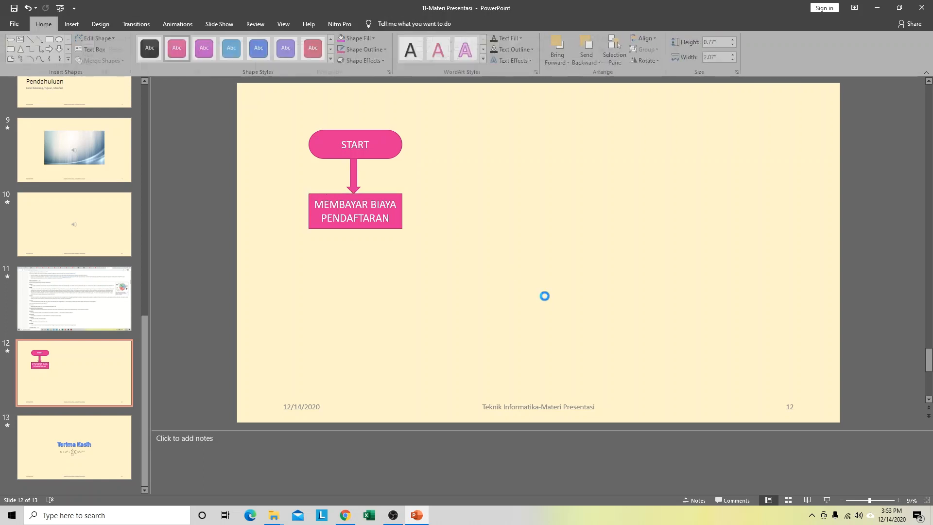
key(ctrl+v)
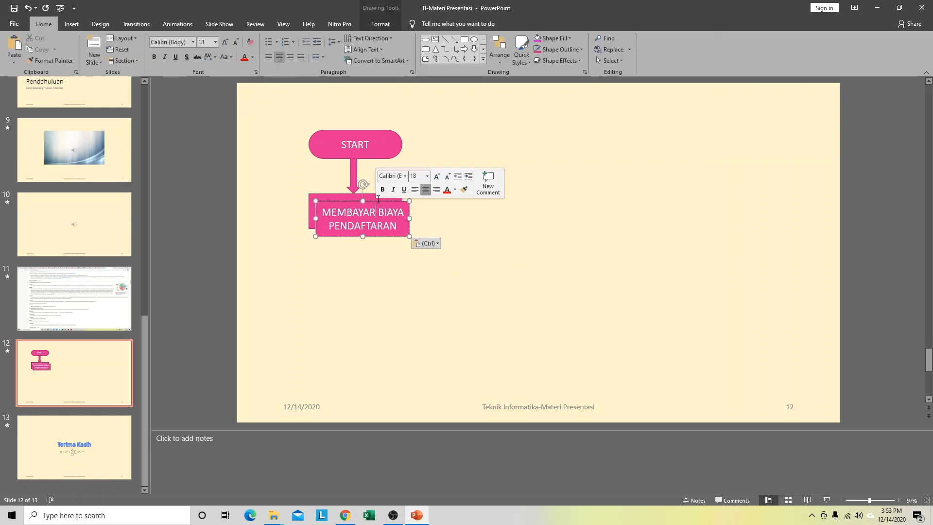
drag(379, 203, 375, 245)
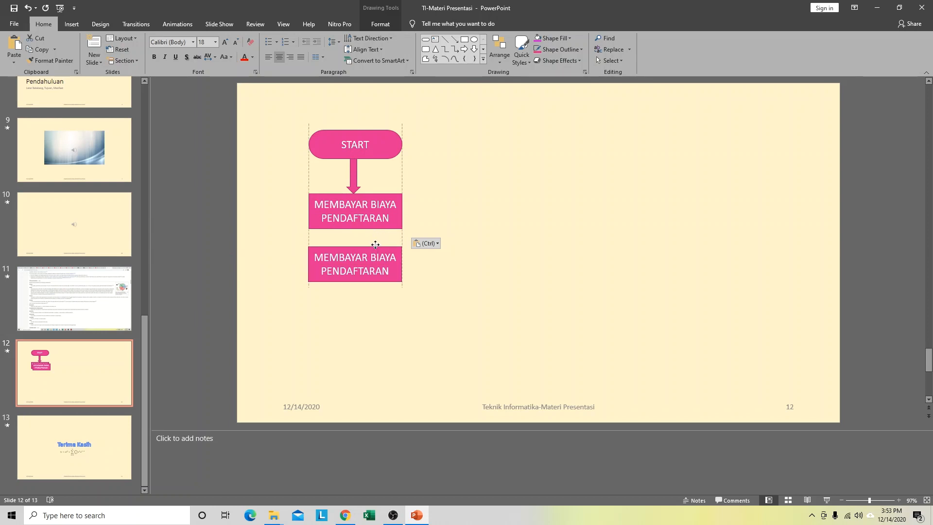
Replace the copied rectangle's text with MENGISI FORMULIR PENDAFTARAN and reduce its font size to 16.
click(344, 258)
key(ctrl+a)
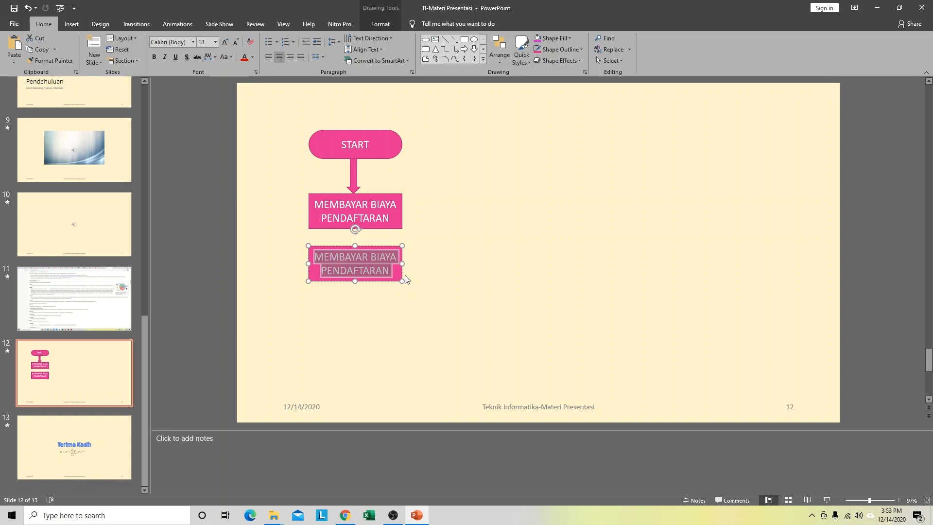
text(MENGISI FORM)
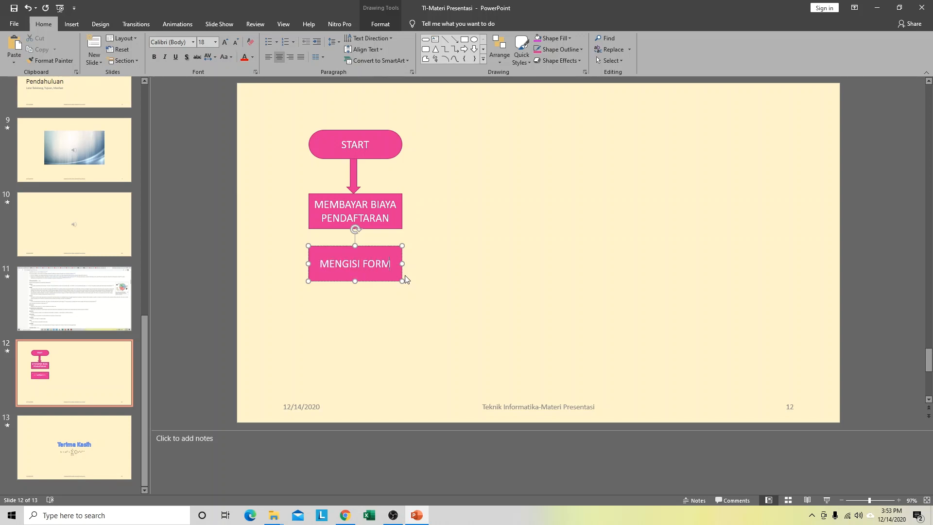
text(ULIR PENDAF)
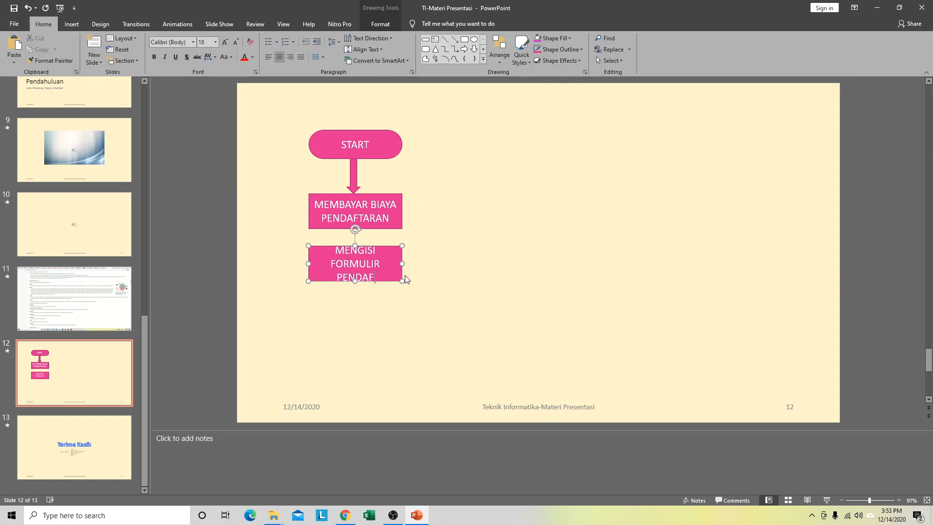
text(TARAN)
key(ctrl+z)
click(236, 42)
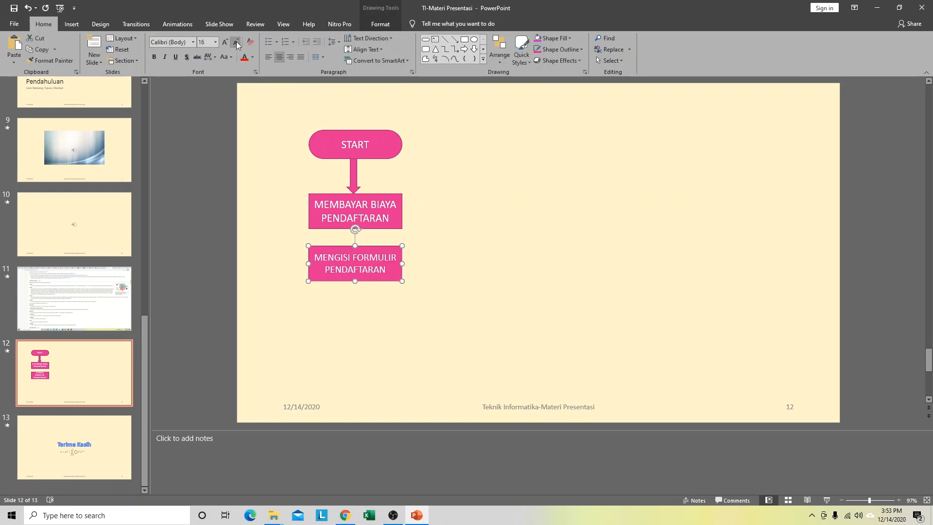
click(504, 295)
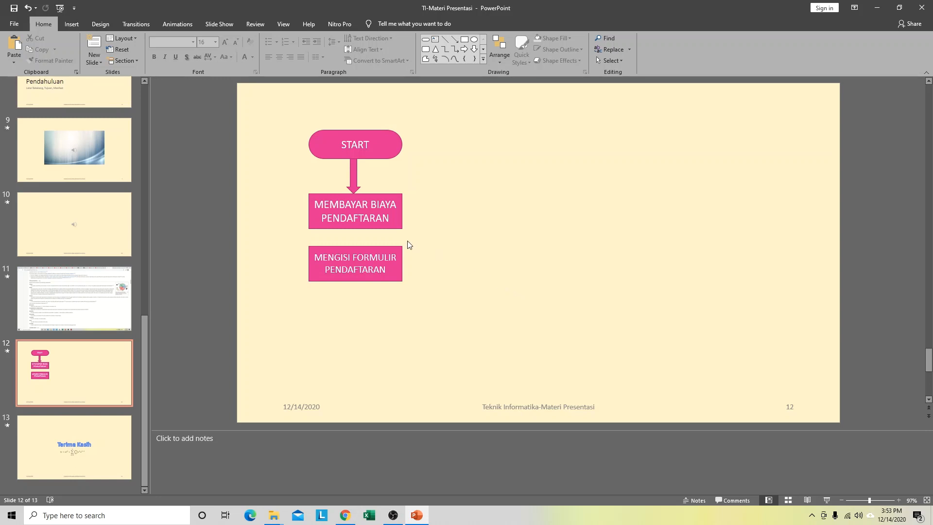
Duplicate the MENGISI FORMULIR PENDAFTARAN rectangle and place the copy below it in the same column.
click(367, 249)
key(ctrl+c)
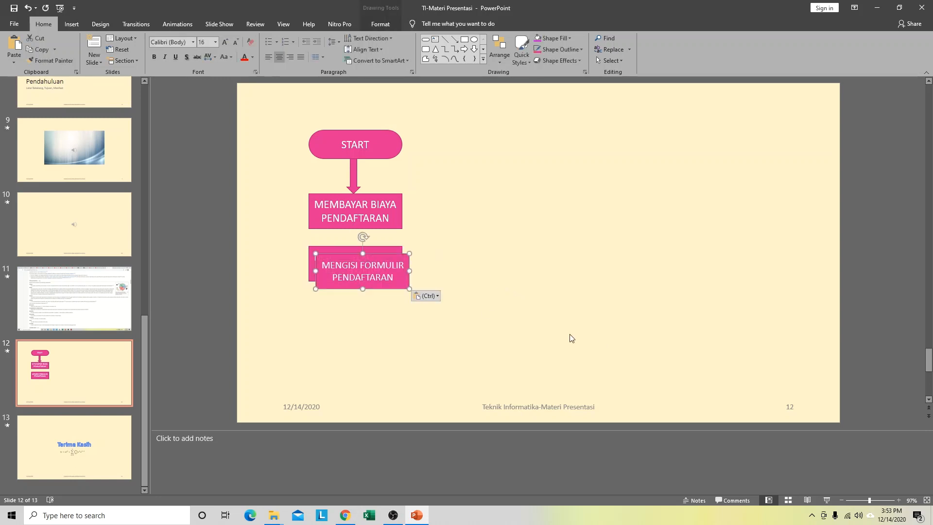
key(ctrl+v)
drag(367, 260, 359, 310)
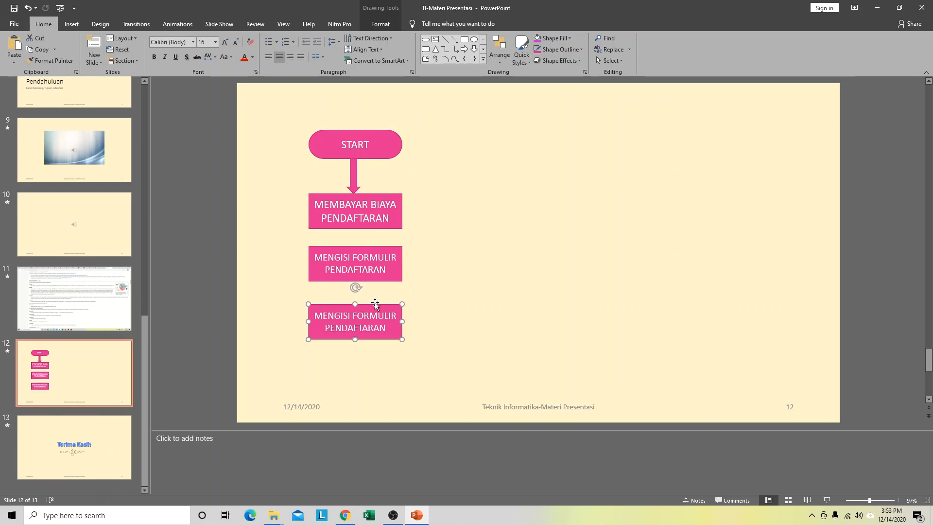
Save the presentation and replace the lowest rectangle's text with MENYERAHKAN FORMULIR KE BAGIAN PENDAFTARAN.
text(MENYER)
key(ctrl+s)
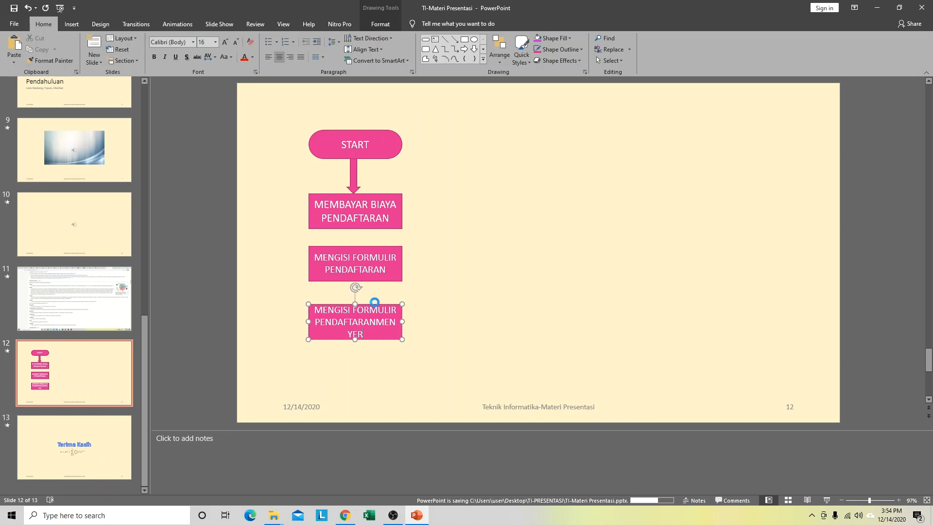
key(ctrl+a)
text(M)
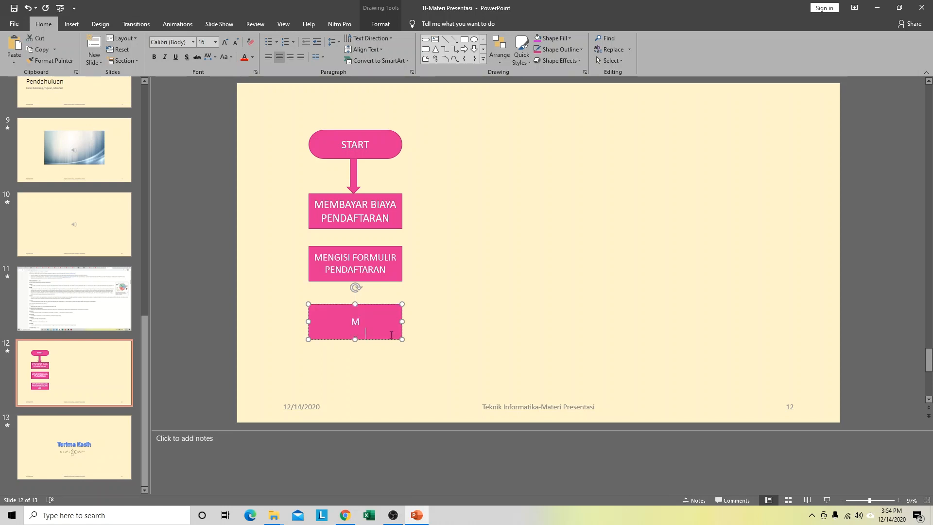
text(ENYERAHKAN )
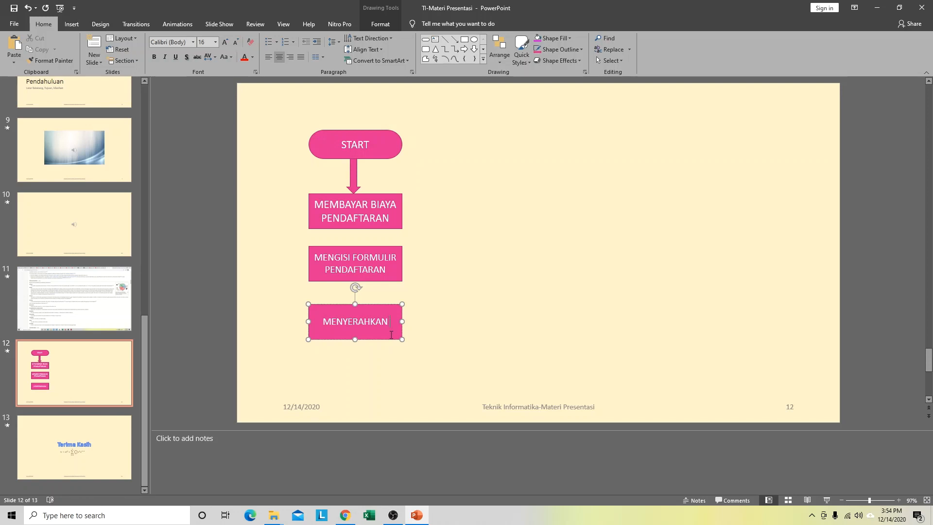
text(FORMULIR KE)
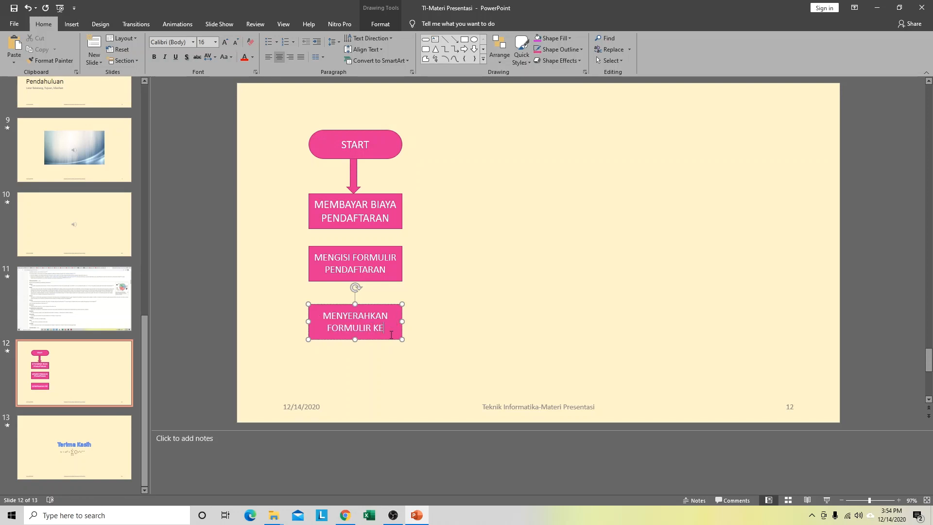
text( BAGIAN PENDAF)
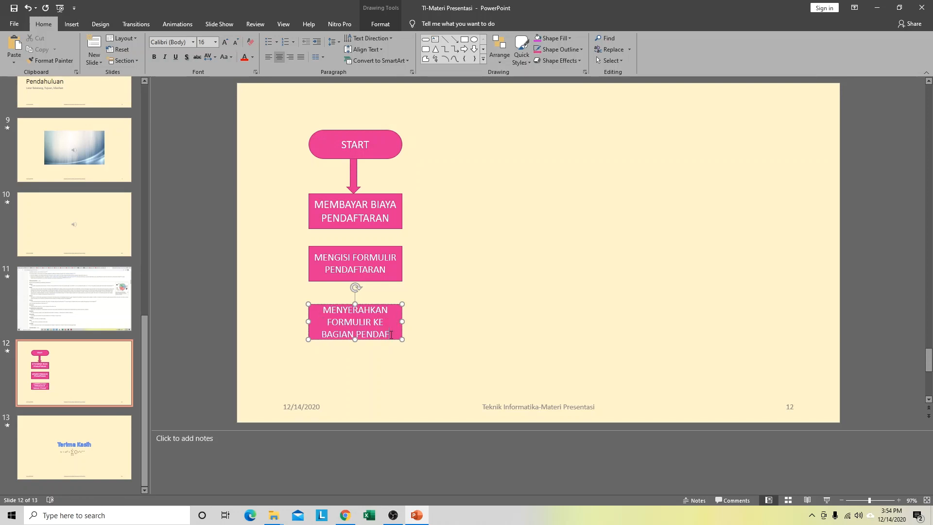
text(TARAN)
click(452, 365)
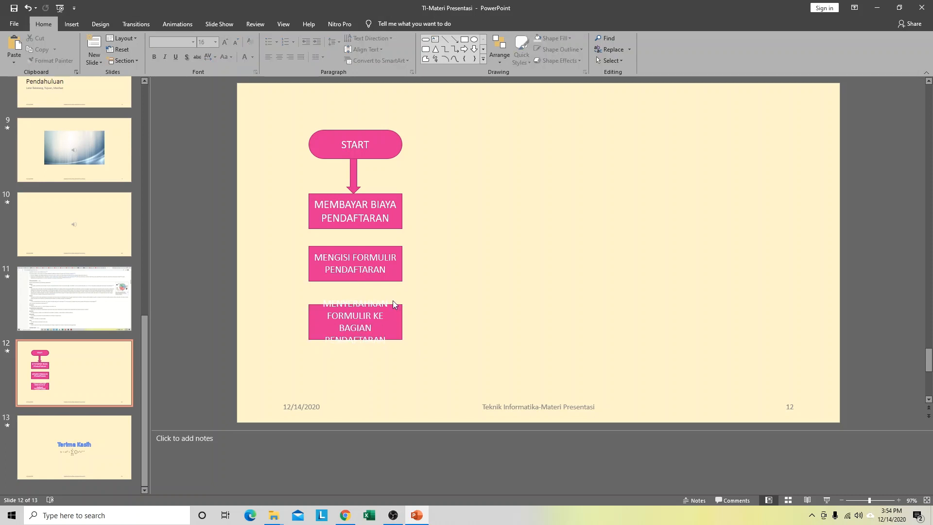
Reduce the font size of the MENYERAHKAN FORMULIR KE BAGIAN PENDAFTARAN rectangle's text to 14.
click(391, 305)
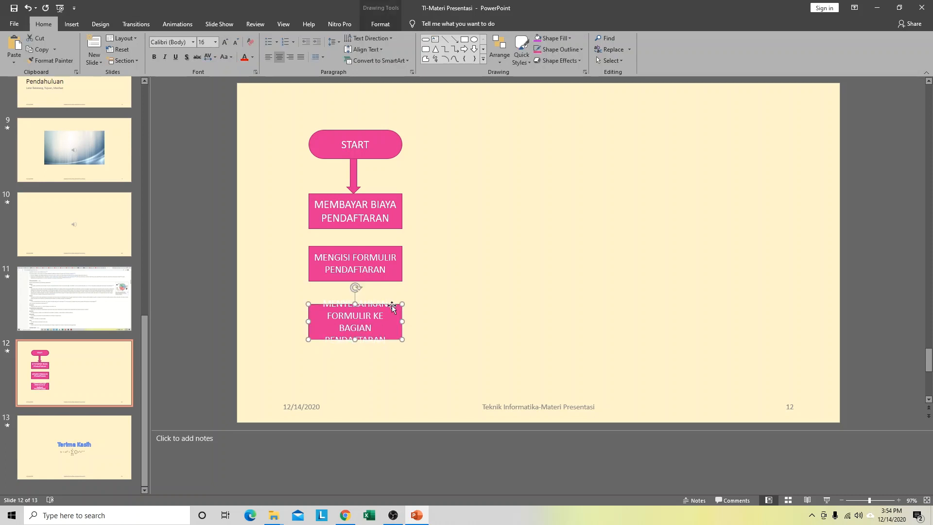
click(239, 44)
click(469, 337)
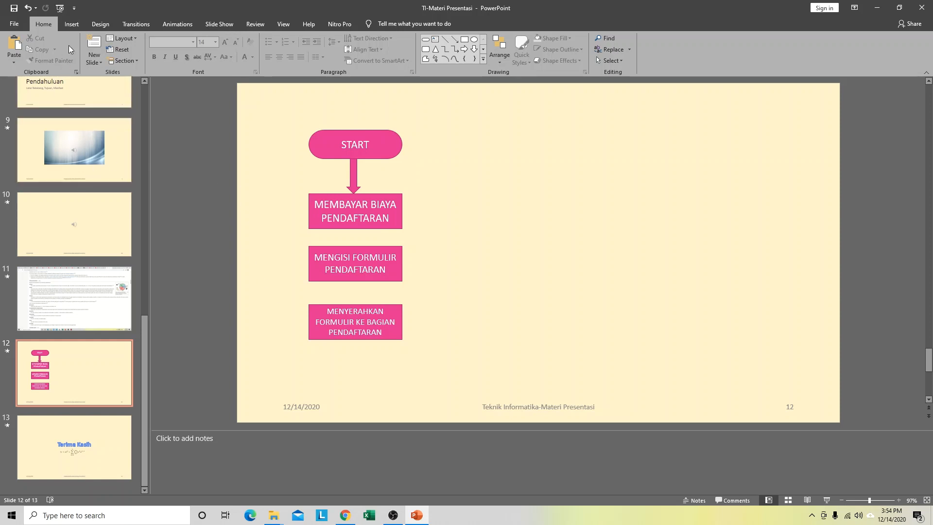
Draw a flowchart decision diamond about 1.59" wide and 0.92" high and place it to the right of the lowest rectangle, level with it.
click(77, 26)
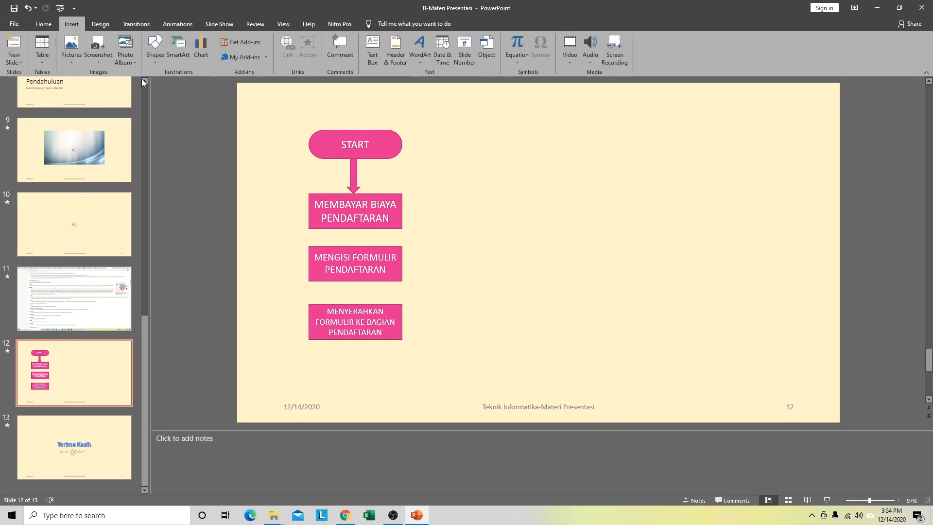
click(157, 59)
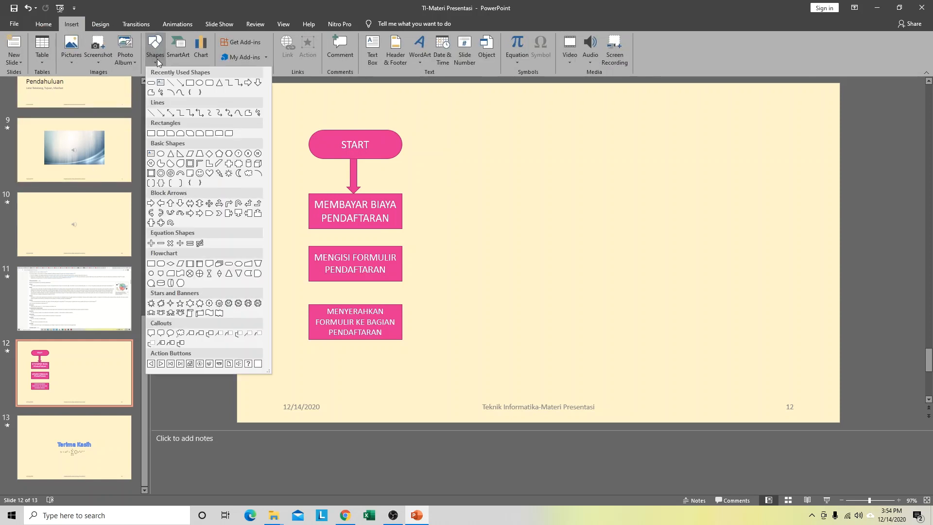
click(171, 264)
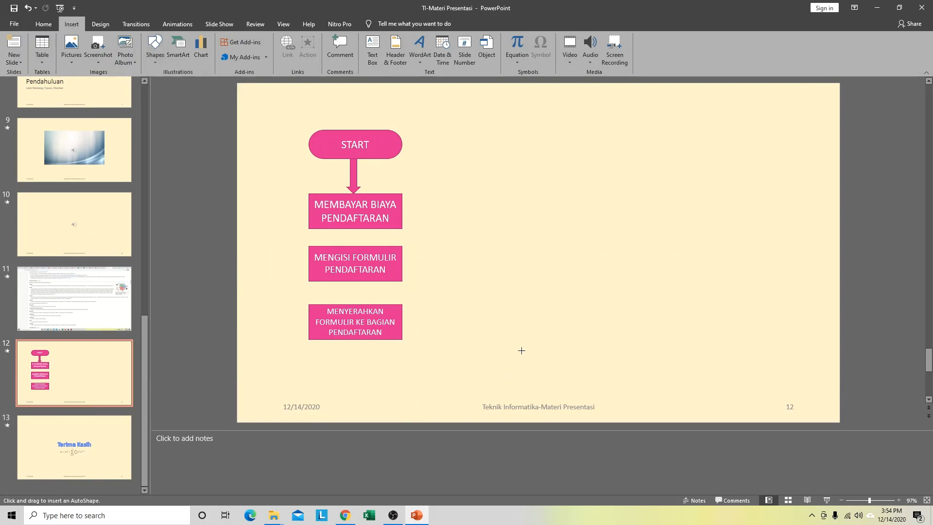
drag(460, 304, 533, 345)
drag(496, 317, 473, 314)
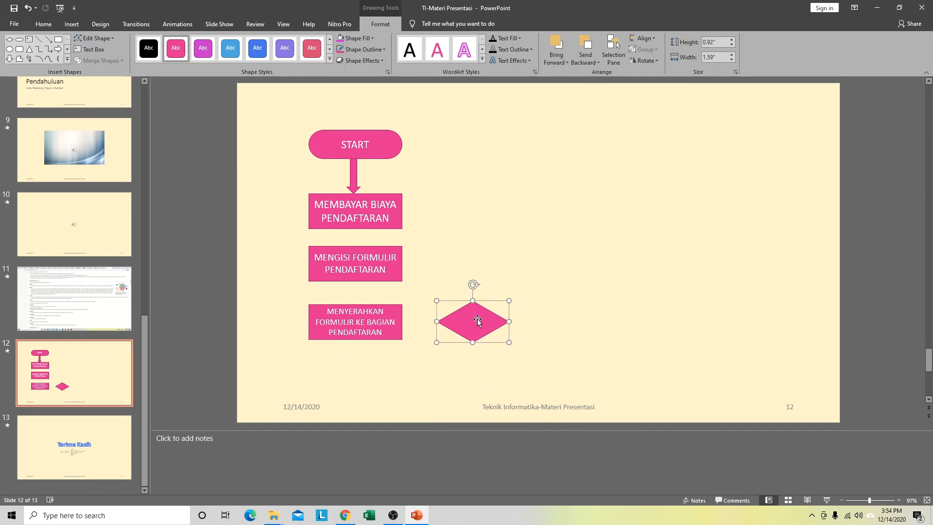
Label the decision diamond with the question LULUS UJIAN?
text(UJIAN?)
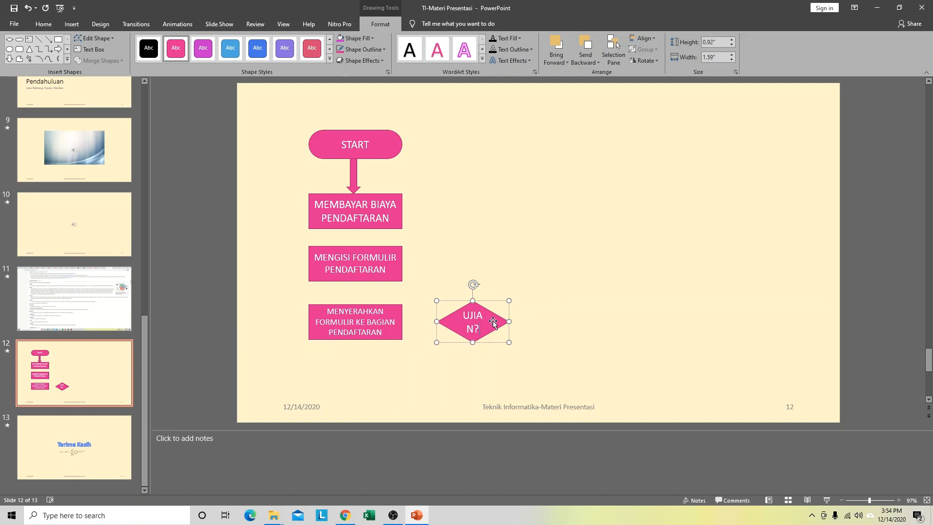
key(BackSpace)
click(463, 315)
text(LULUS UJIAN)
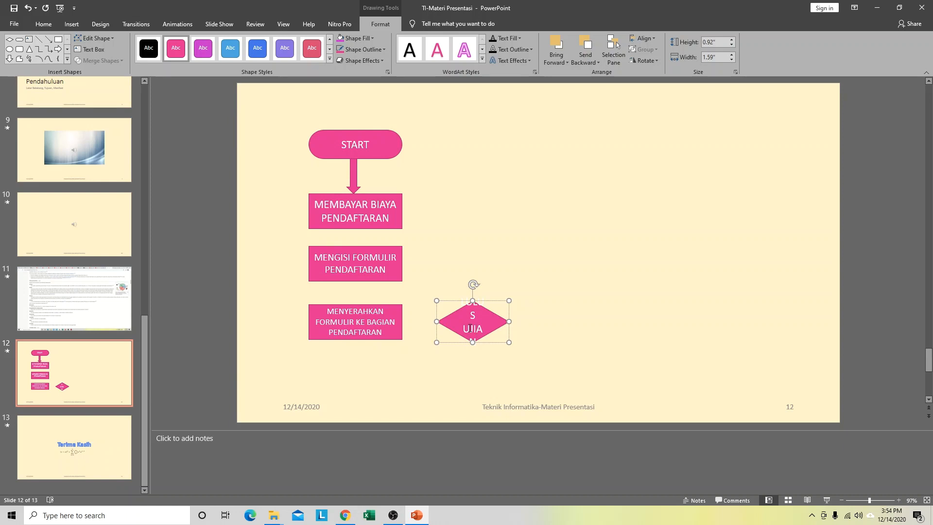
text(?N)
click(538, 331)
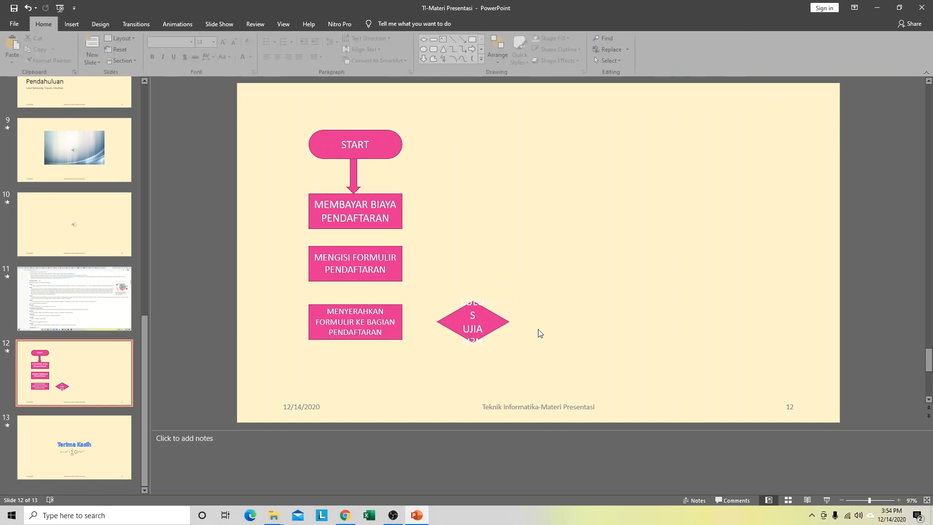
Reduce the font size of the decision diamond's text to 14.
click(468, 306)
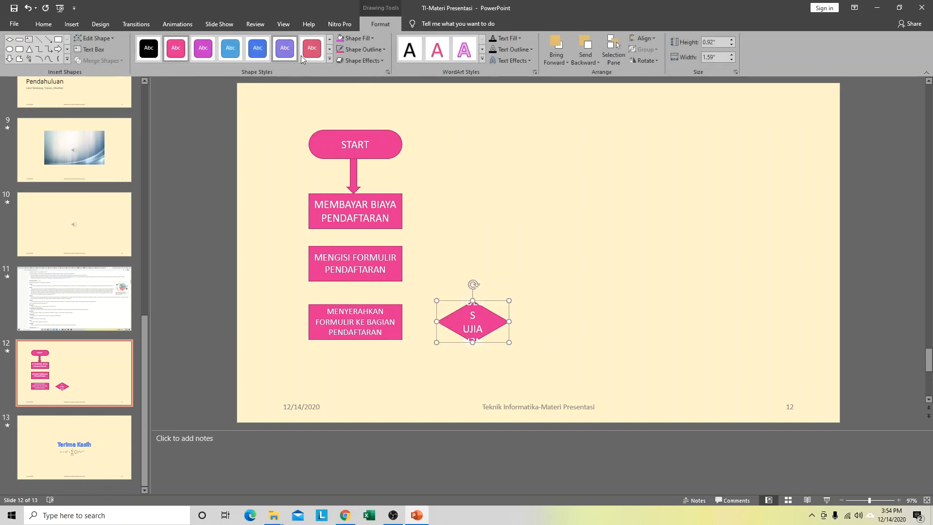
click(44, 26)
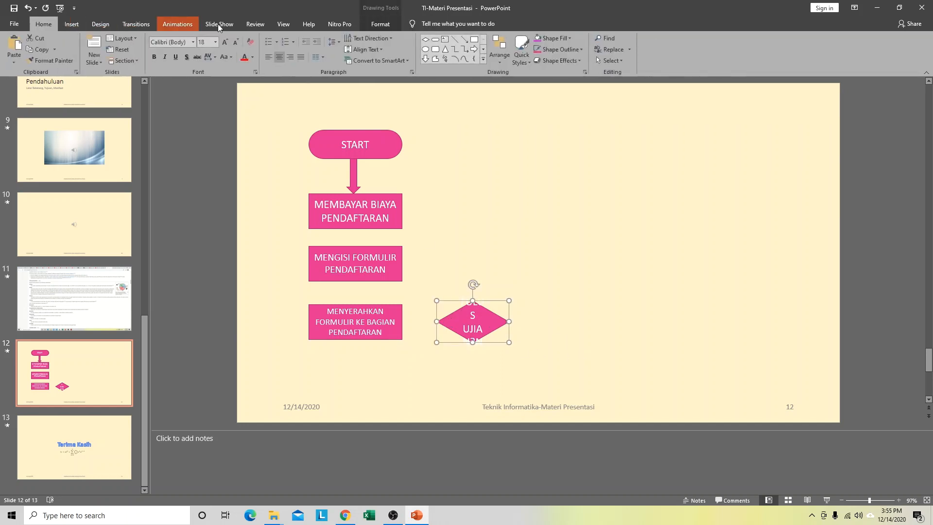
click(236, 42)
click(236, 42)
click(550, 337)
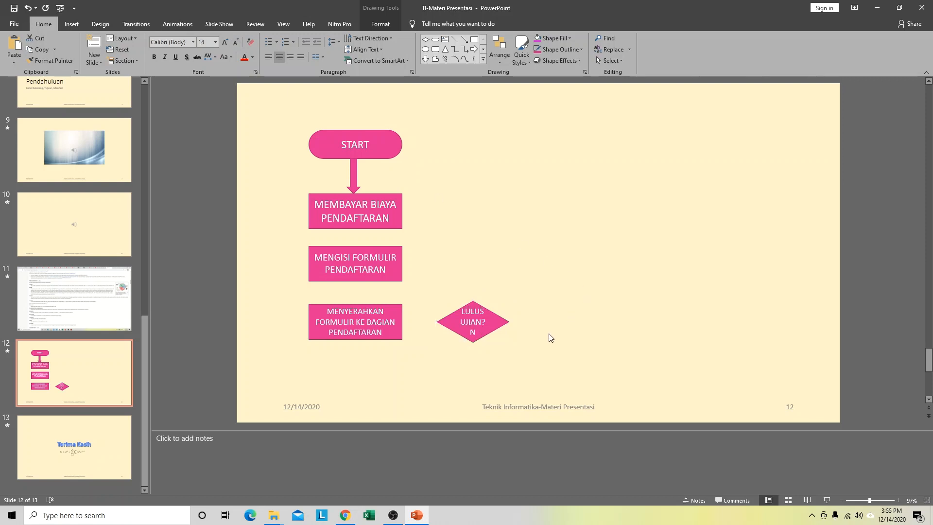
Remove the stray N at the end of the diamond's text so the label reads LULUS UJIAN?
click(477, 331)
key(BackSpace)
key(BackSpace)
key(BackSpace)
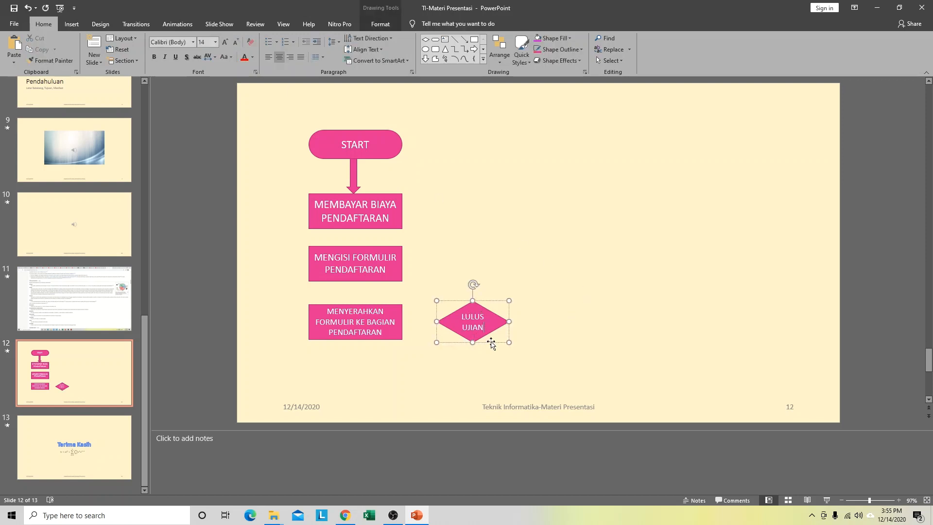
text(?)
click(547, 345)
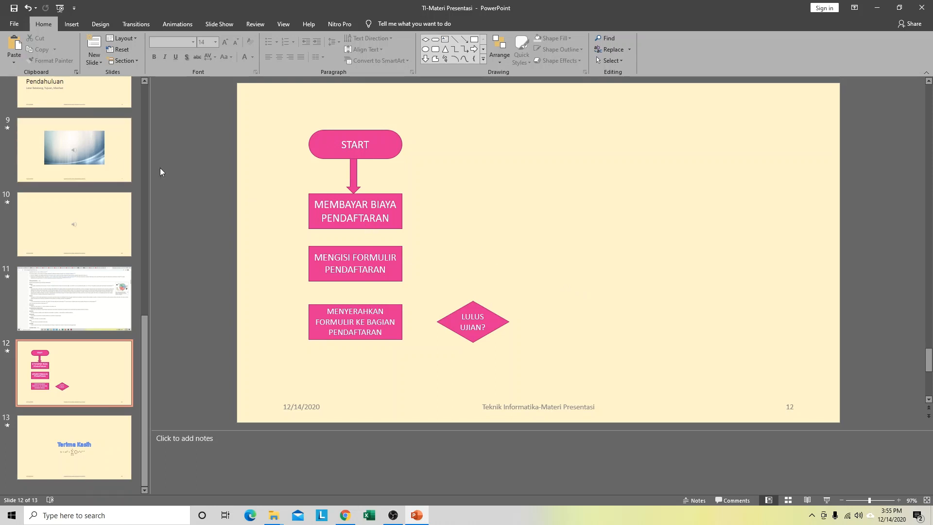
Duplicate the MENGISI FORMULIR PENDAFTARAN rectangle and place the copy right of the diamond's column, level with the MEMBAYAR BIAYA PENDAFTARAN rectangle.
click(388, 248)
key(ctrl+c)
key(ctrl+v)
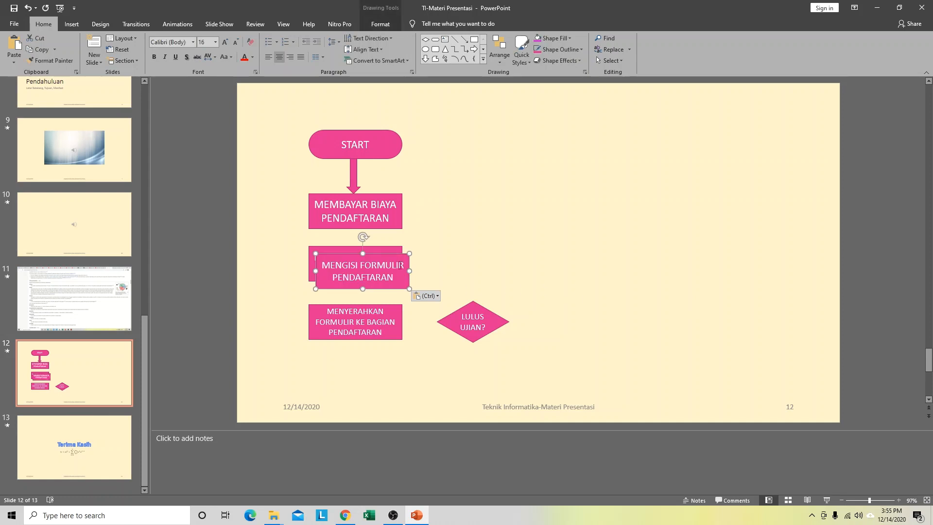
drag(393, 255, 593, 197)
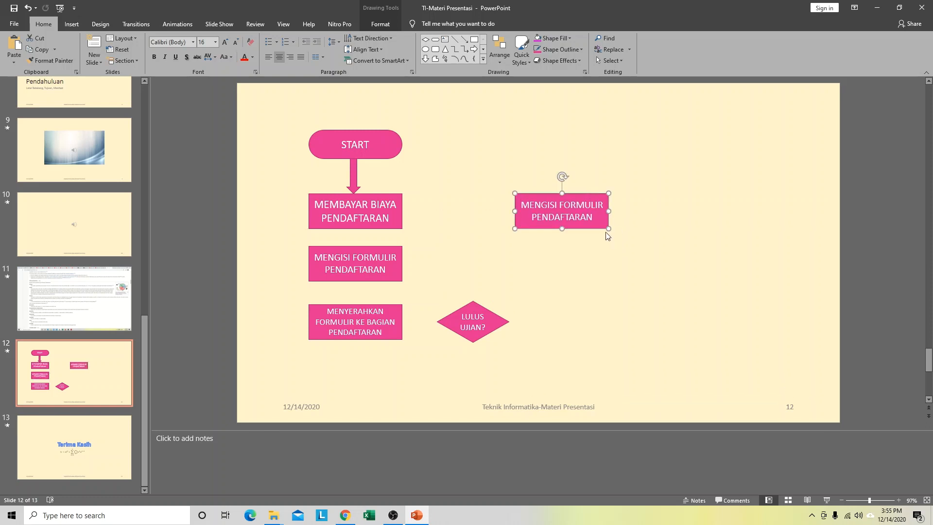